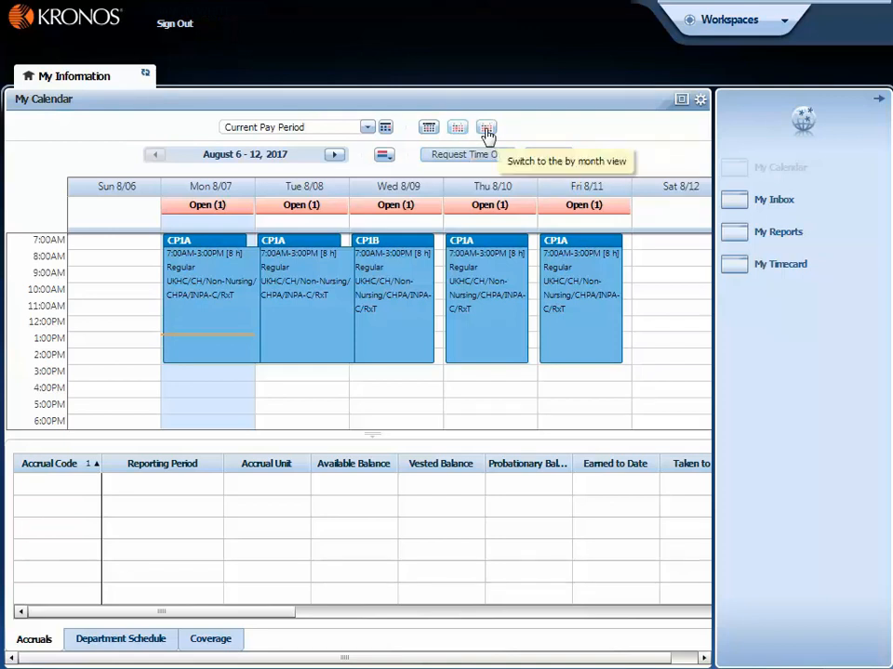
# Show the Previous Schedule Period in the calendar
pyautogui.click(366, 132)
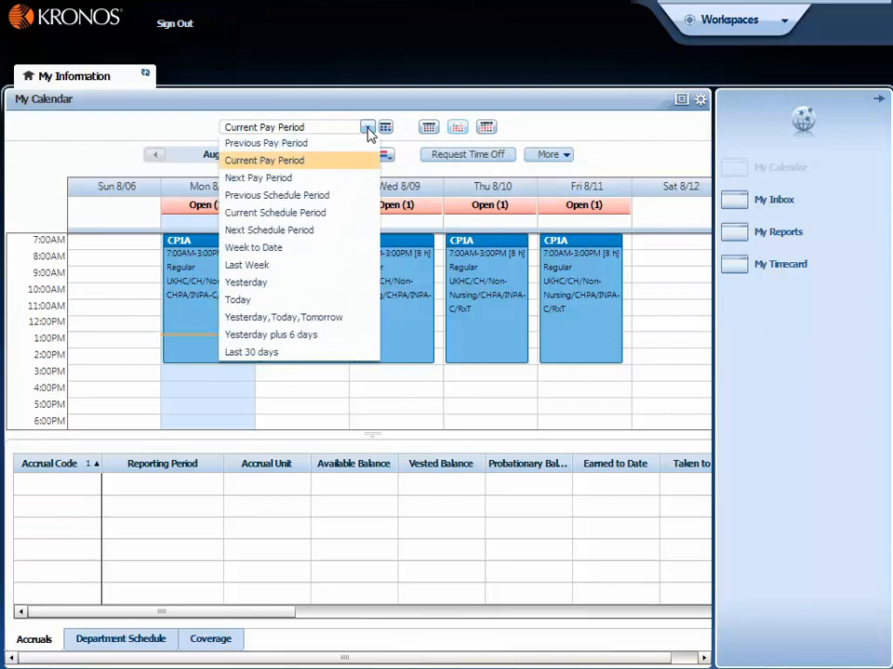
pyautogui.click(286, 198)
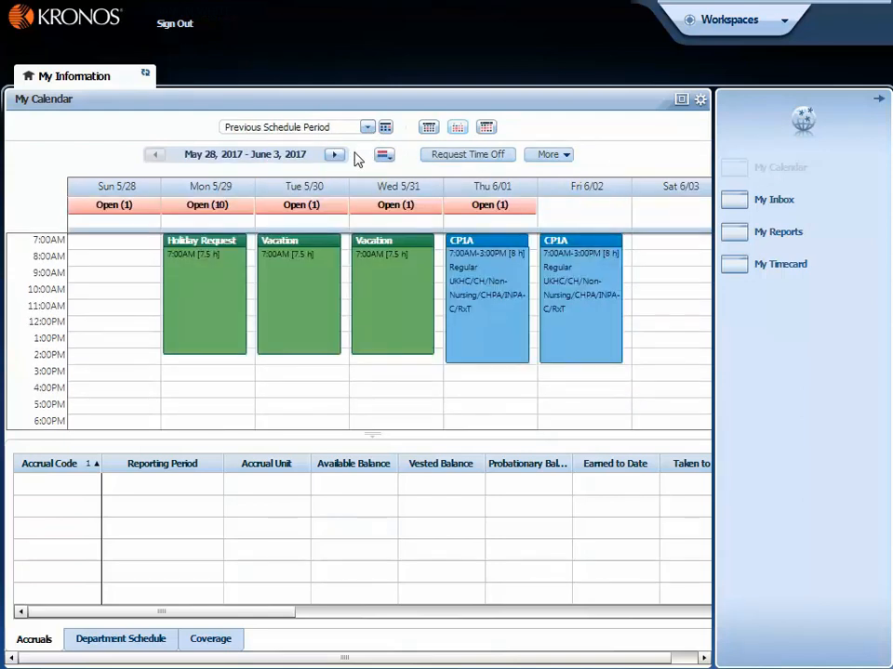
pyautogui.moveTo(226, 212)
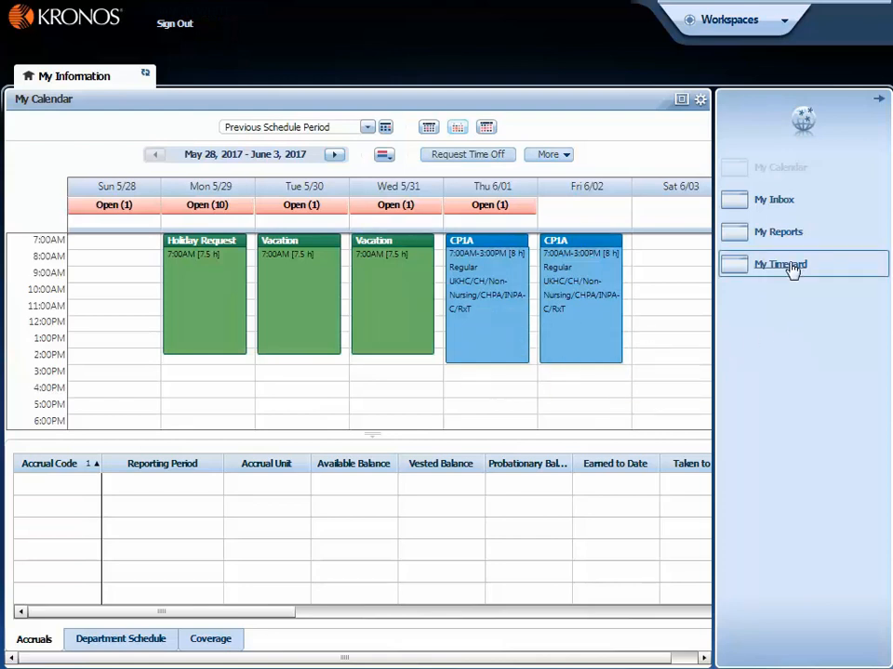
# Open My Inbox, switch between it and the My Information page, and close the inbox
pyautogui.click(774, 201)
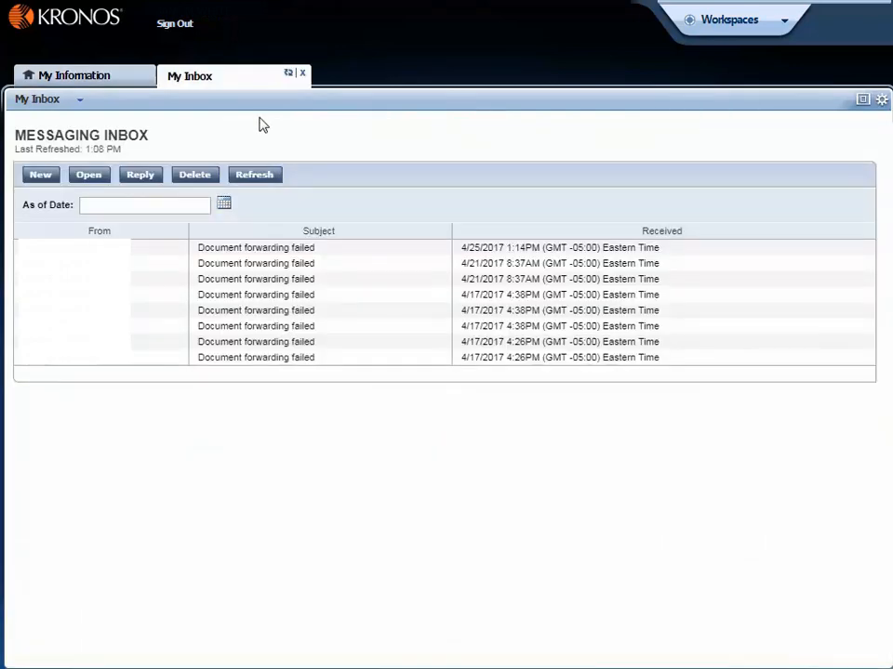
pyautogui.click(102, 79)
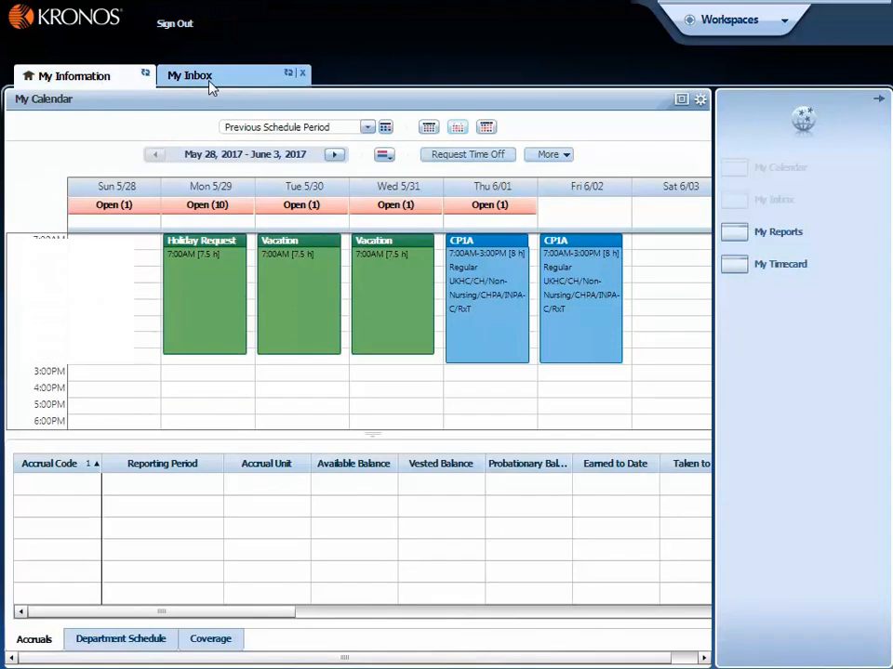
pyautogui.click(210, 83)
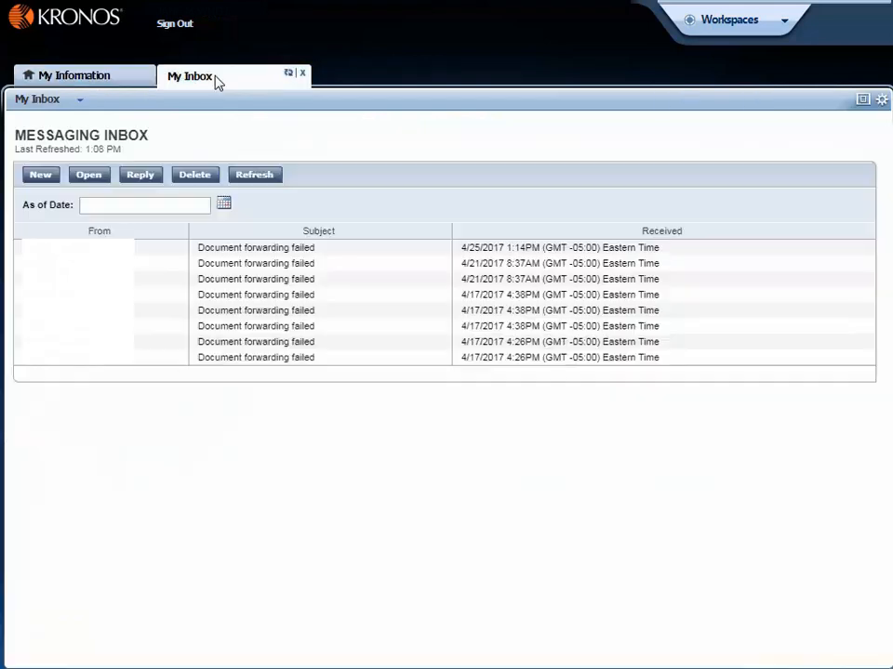
pyautogui.click(304, 74)
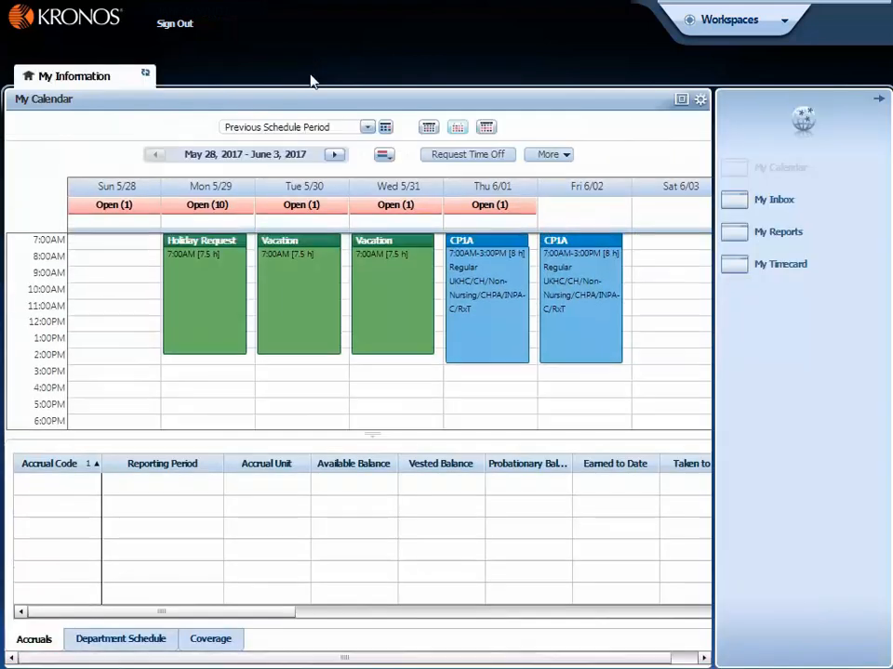
# Collapse the widget sidebar and enlarge the area below the calendar to view the department schedule
pyautogui.click(880, 102)
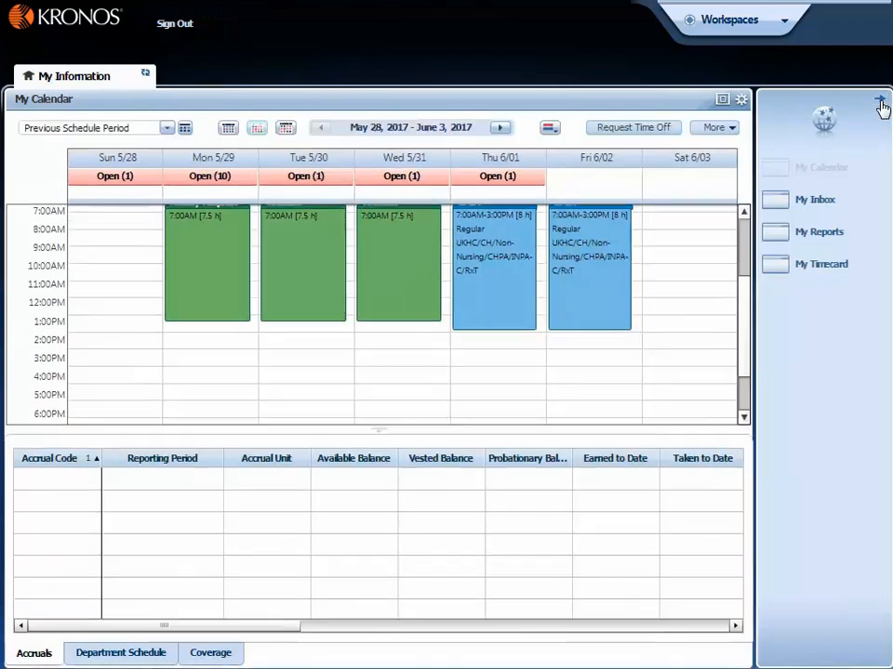
pyautogui.click(880, 104)
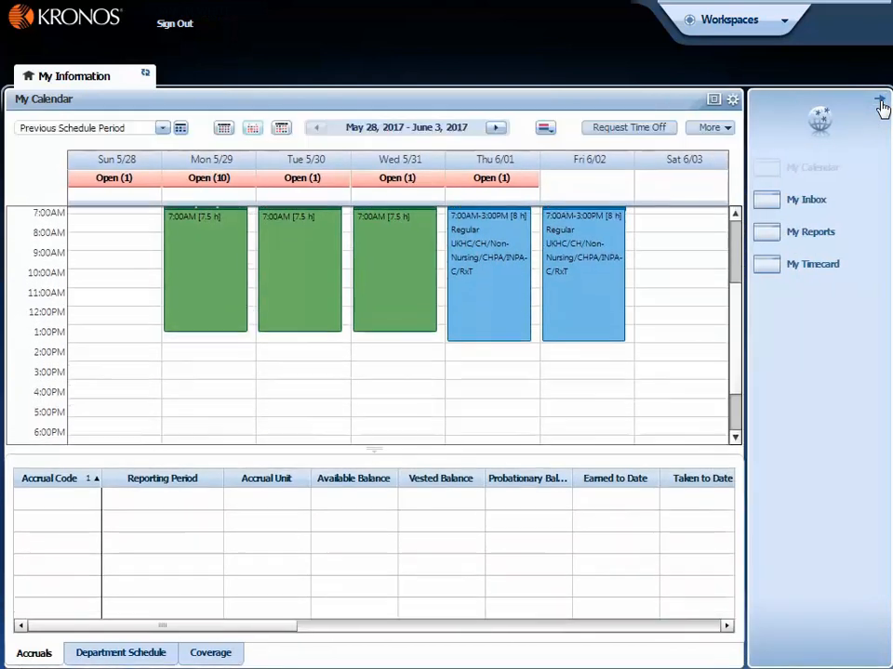
pyautogui.click(879, 104)
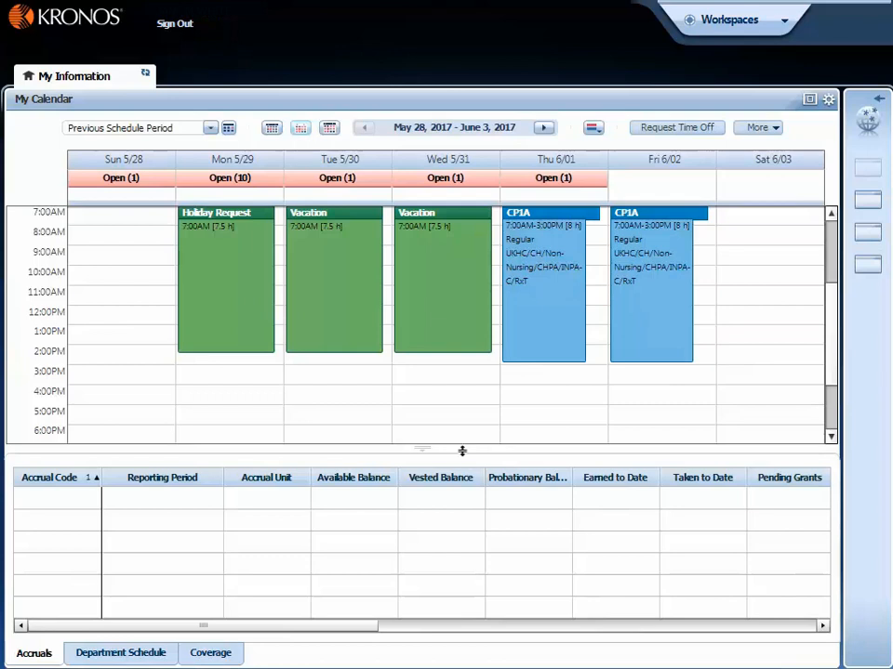
pyautogui.moveTo(462, 451); pyautogui.dragTo(466, 386)
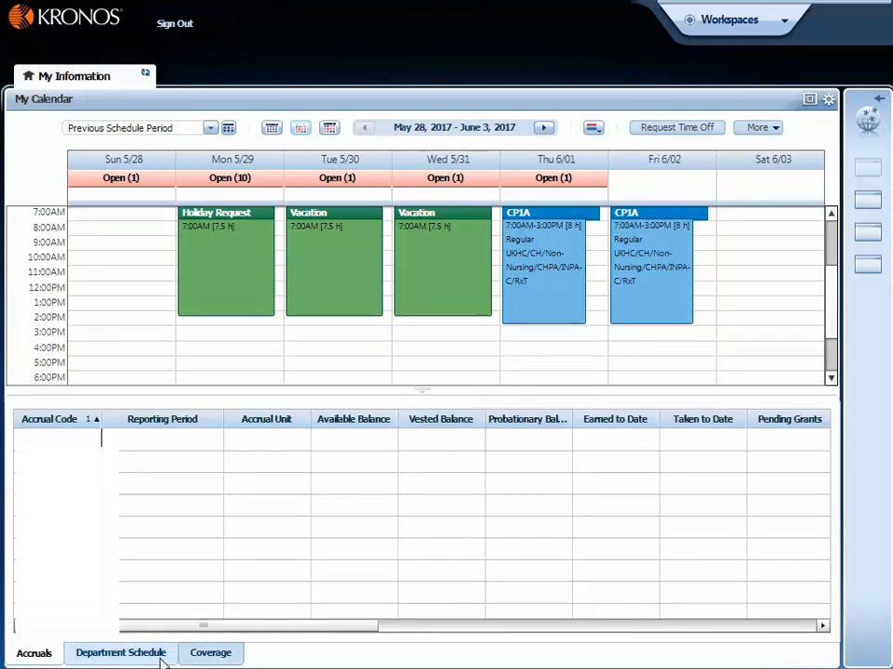
pyautogui.click(171, 656)
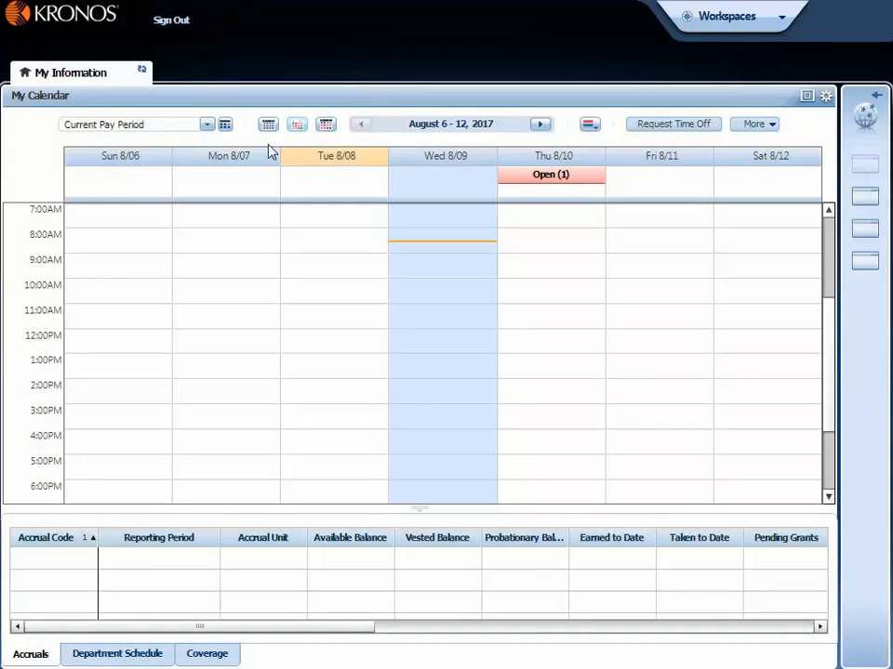
# Set the calendar to a custom date range from 9/25/2017 to 9/29/2017
pyautogui.click(207, 124)
pyautogui.click(207, 126)
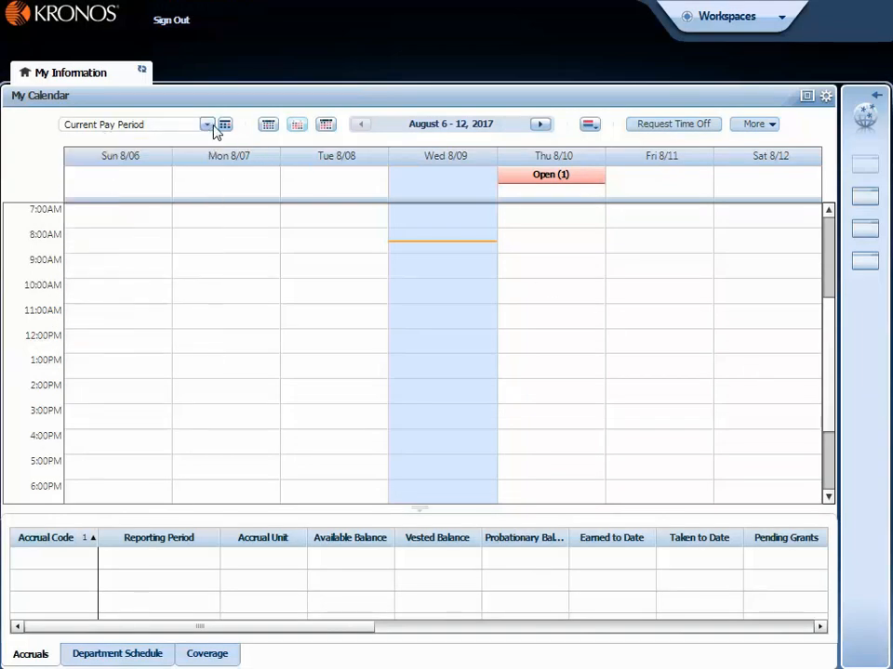
pyautogui.click(268, 124)
pyautogui.click(388, 178)
pyautogui.click(510, 179)
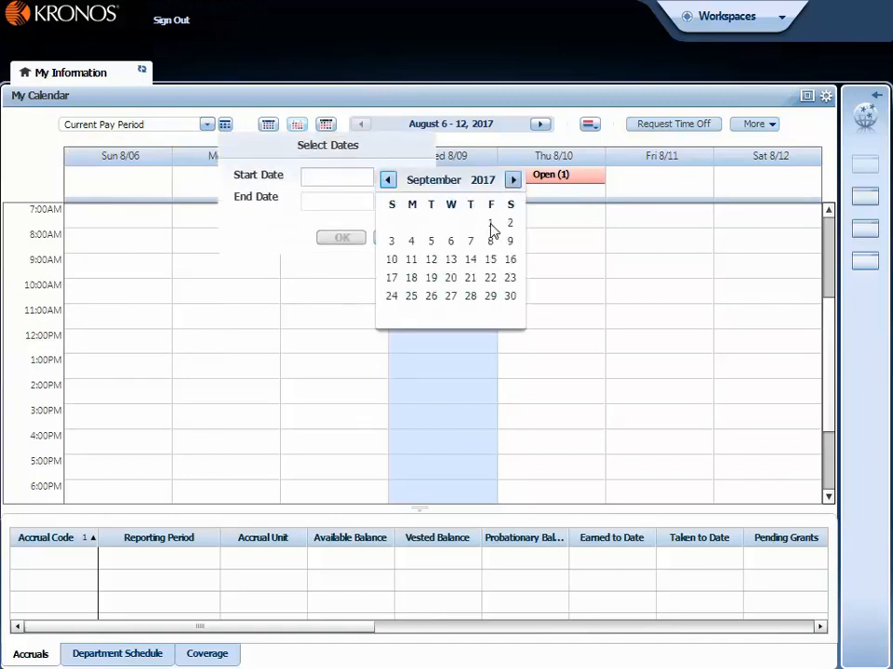
pyautogui.click(413, 296)
pyautogui.click(381, 201)
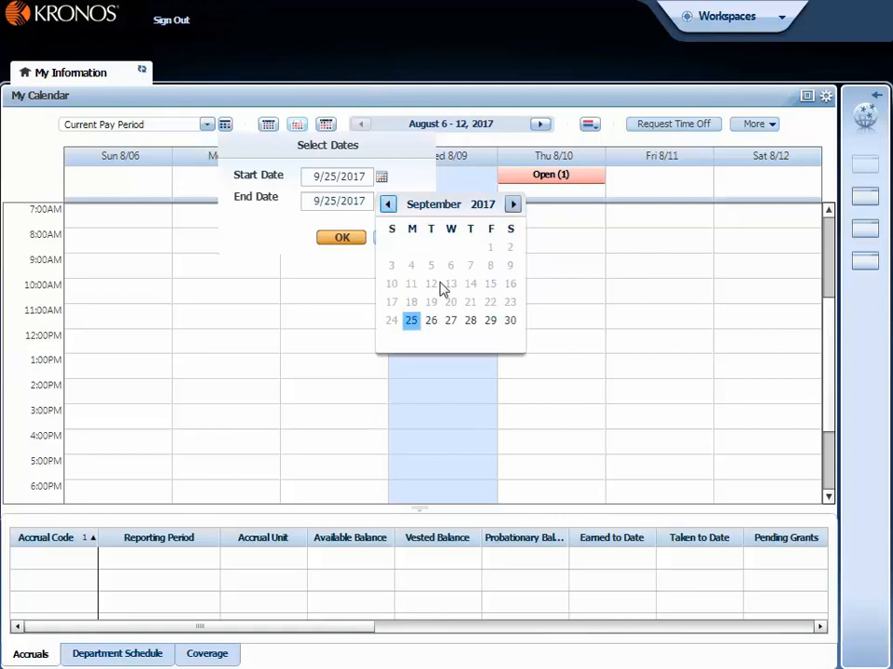
pyautogui.click(490, 320)
pyautogui.click(352, 238)
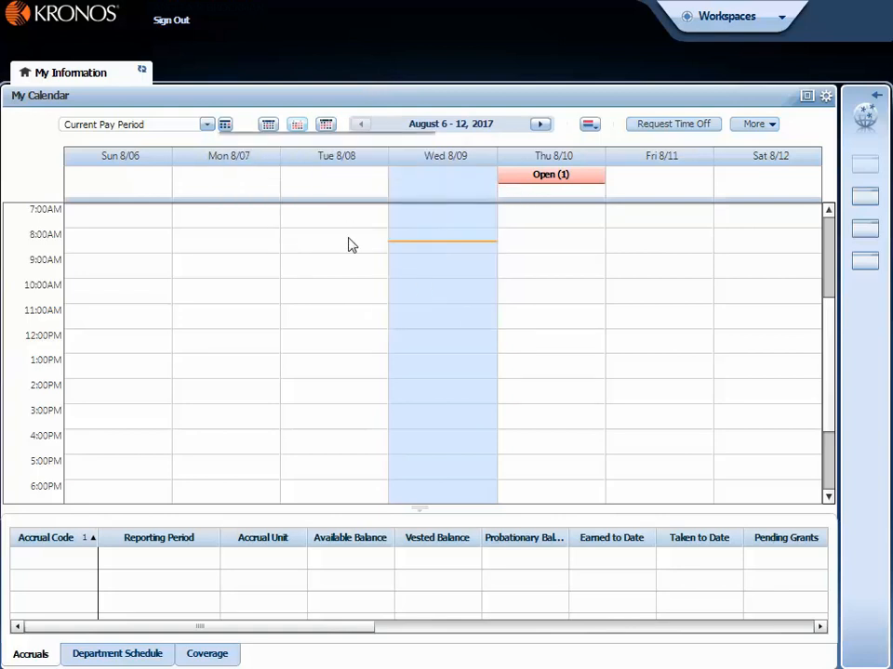
# View the department schedule and the coverage for the selected September week
pyautogui.click(98, 661)
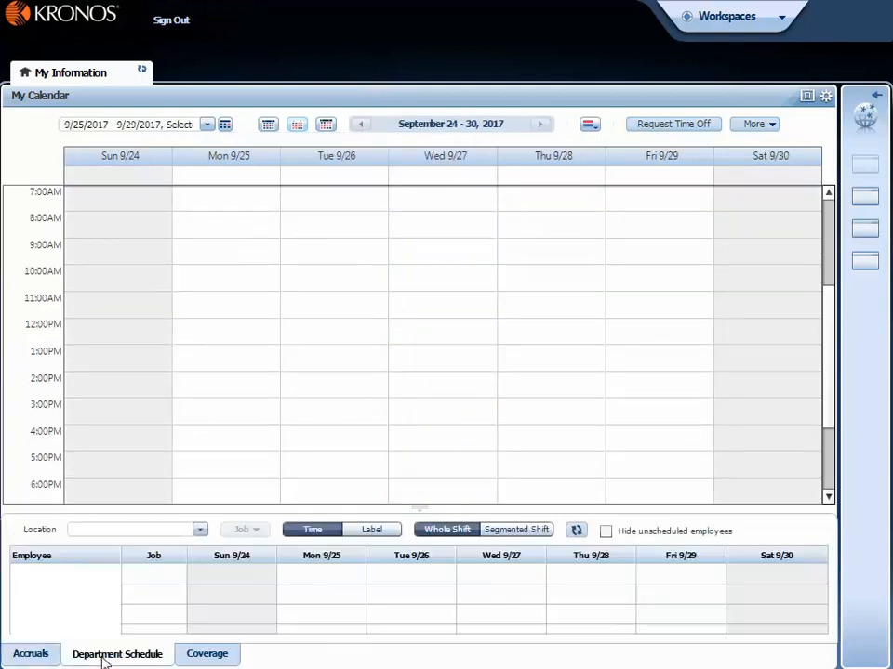
pyautogui.click(220, 660)
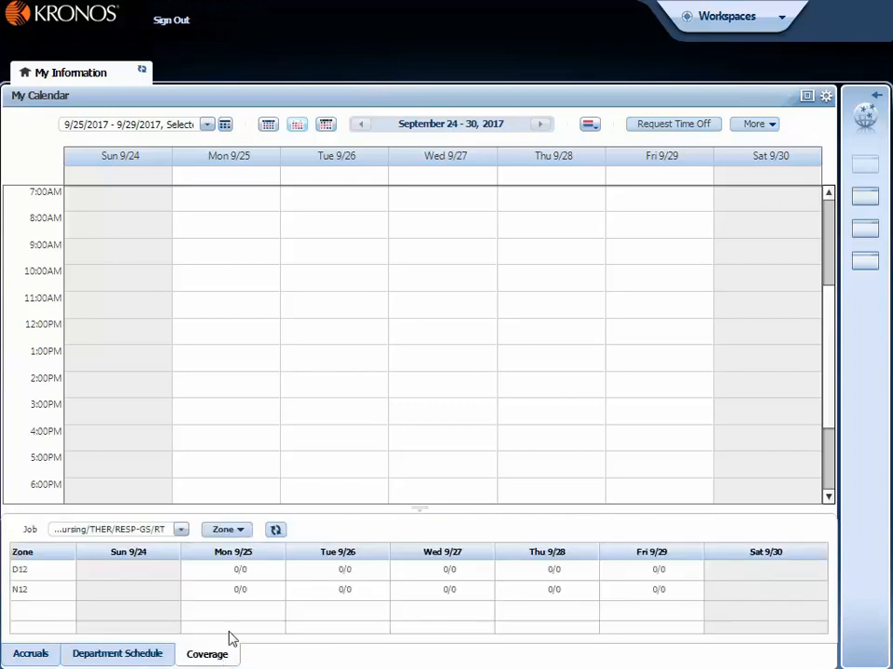
# Start a time-off request for Monday 9/25 with the type Employee Time Off Request
pyautogui.click(268, 165)
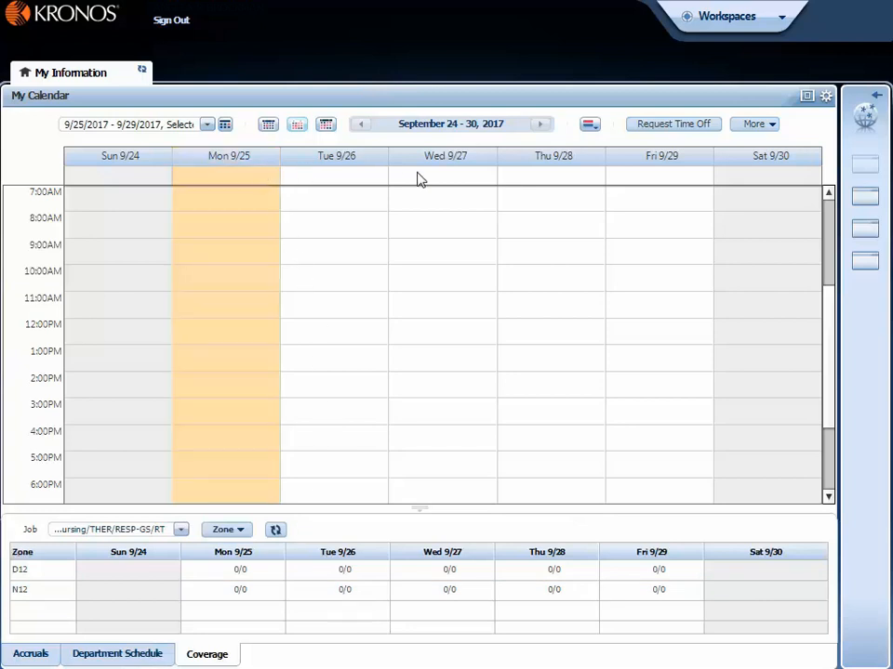
pyautogui.click(699, 127)
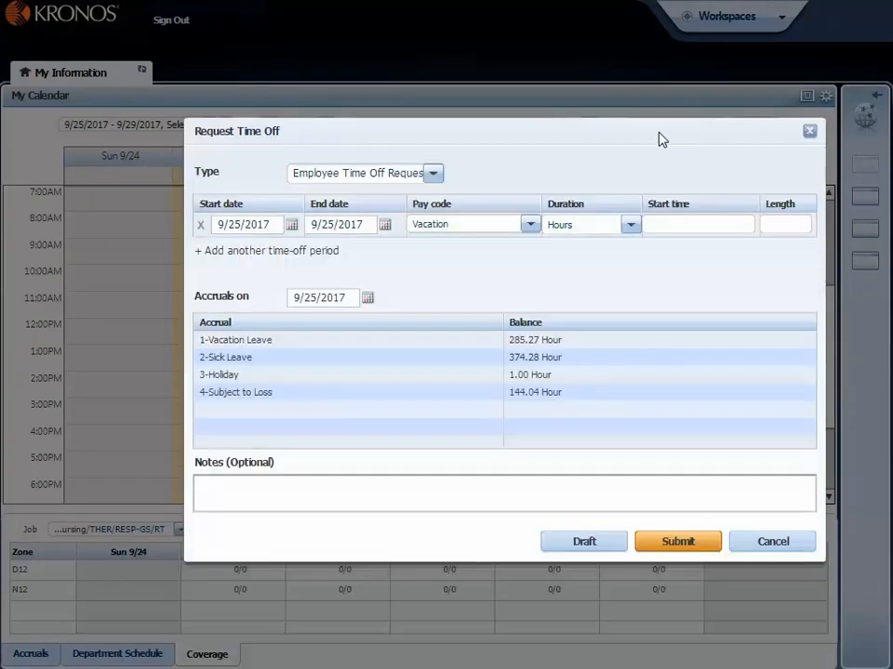
pyautogui.click(432, 175)
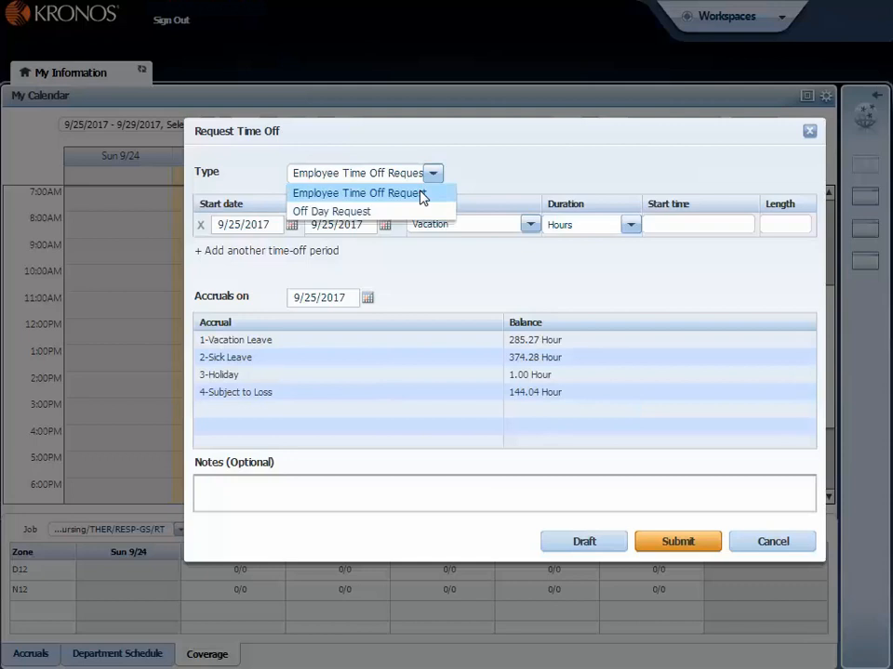
pyautogui.click(421, 194)
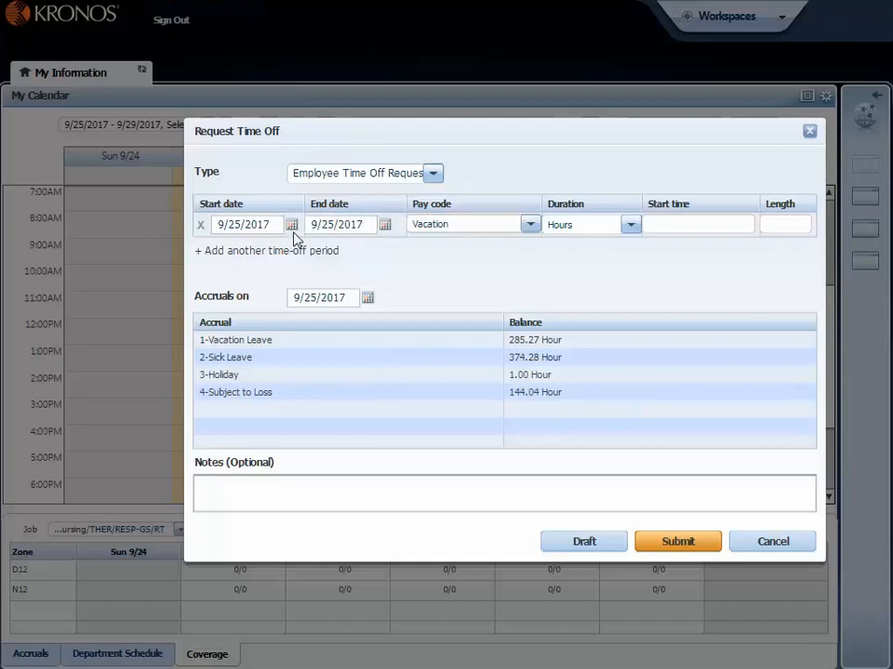
# Fill in the 9/25 period with pay code Vacation, duration Hours, start time 3:30p and length 4
pyautogui.click(530, 226)
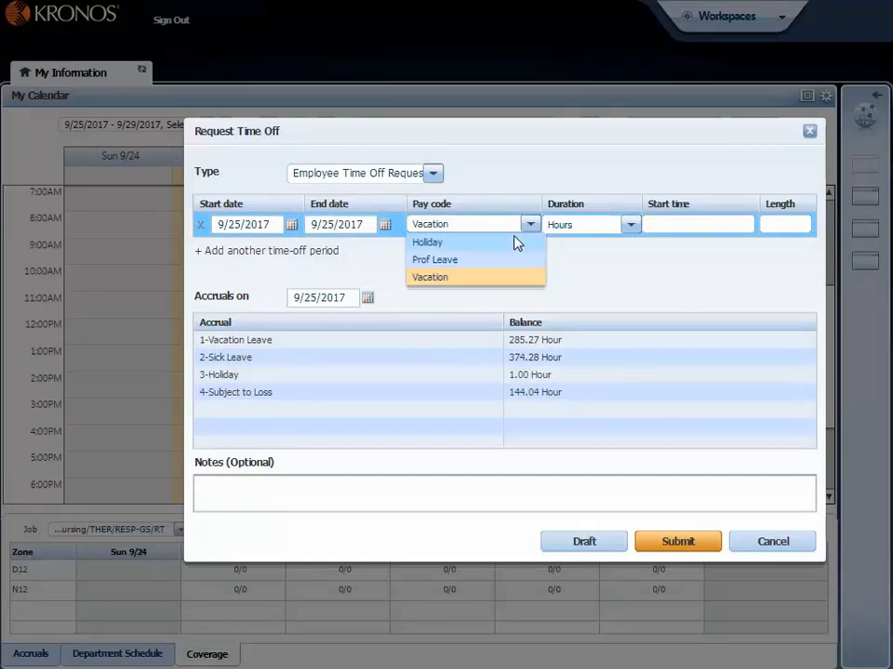
pyautogui.click(519, 223)
pyautogui.click(588, 230)
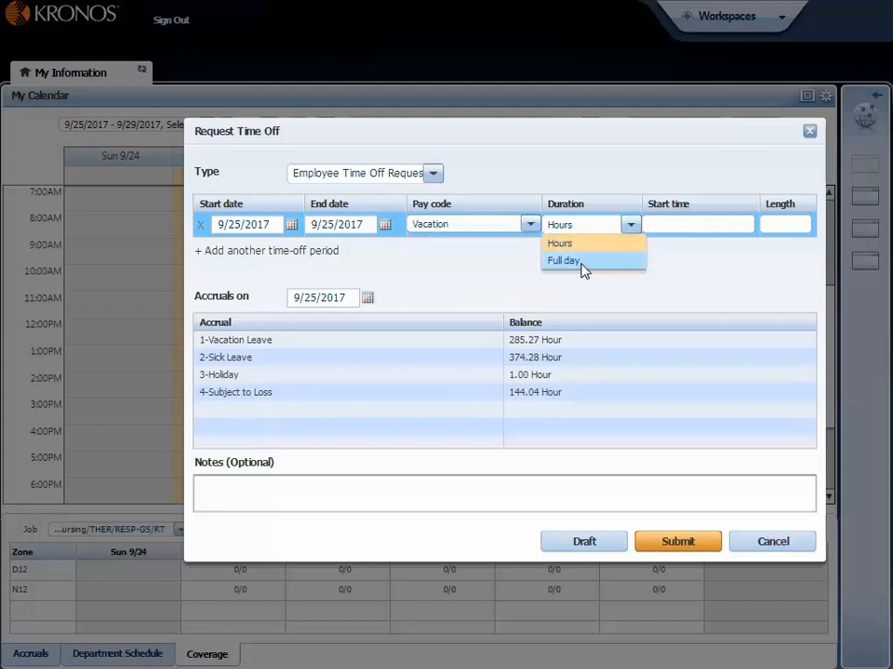
pyautogui.click(582, 245)
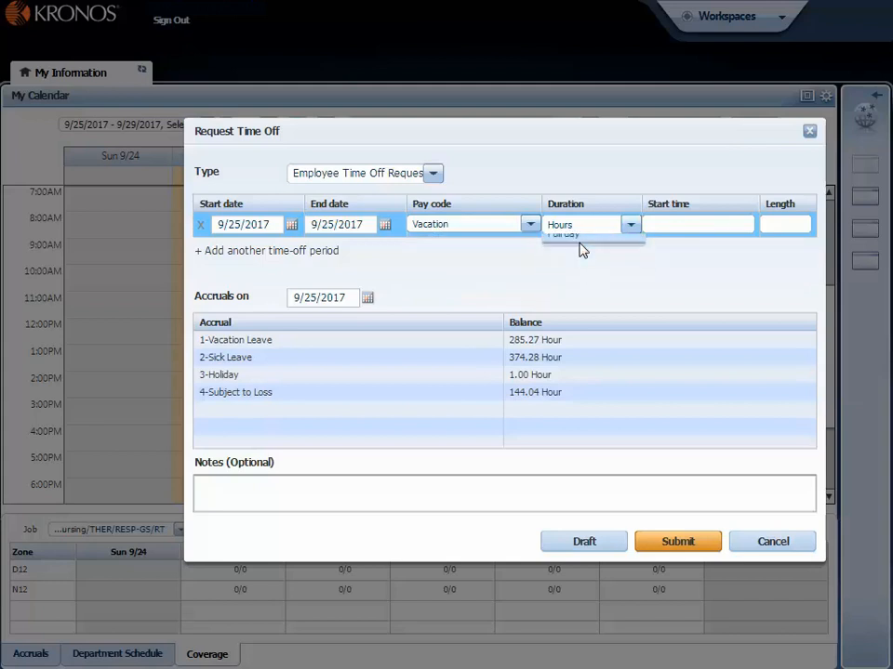
pyautogui.click(657, 225)
pyautogui.write('3:')
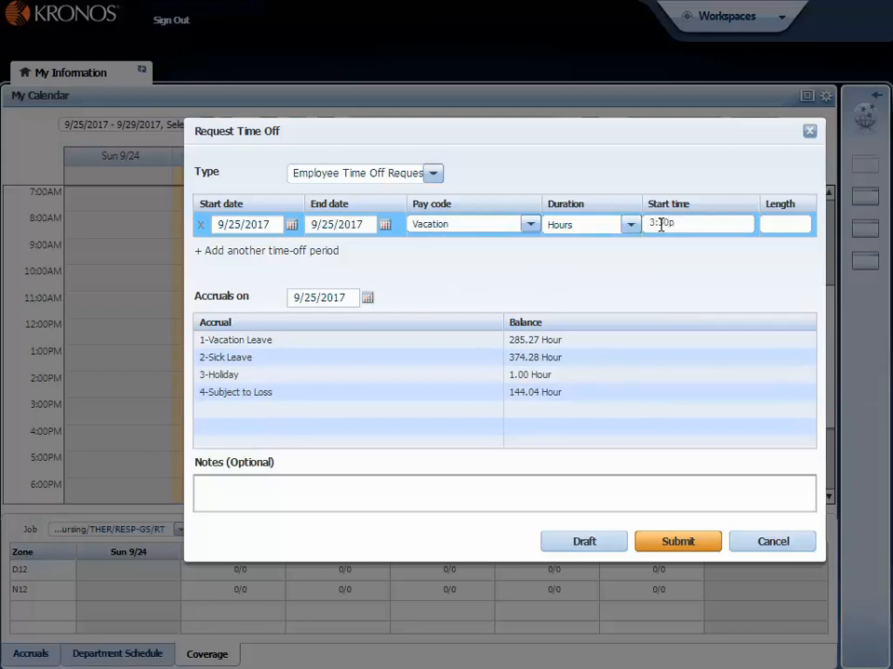
pyautogui.write('30p')
pyautogui.click(789, 229)
pyautogui.write('4')
# Add another time-off period for 9/26/2017 with pay code Vacation and duration Full day
pyautogui.click(212, 253)
pyautogui.click(291, 249)
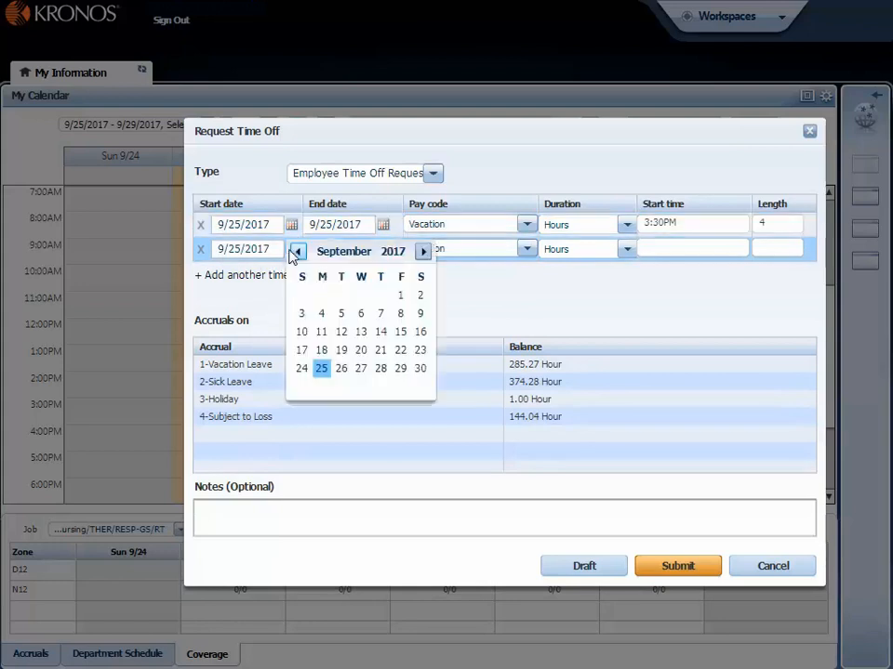
pyautogui.click(526, 249)
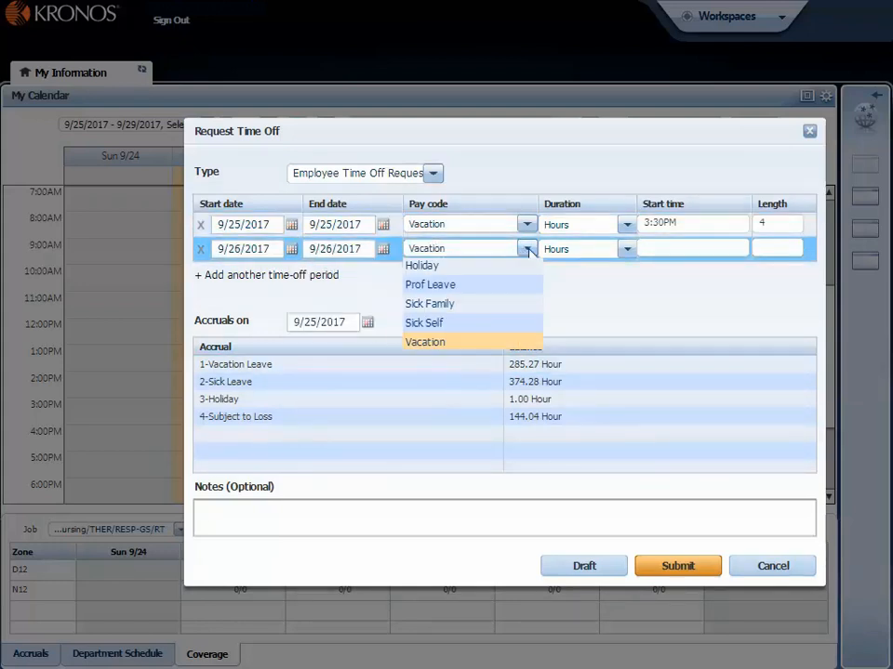
pyautogui.click(617, 258)
pyautogui.click(627, 250)
pyautogui.click(612, 287)
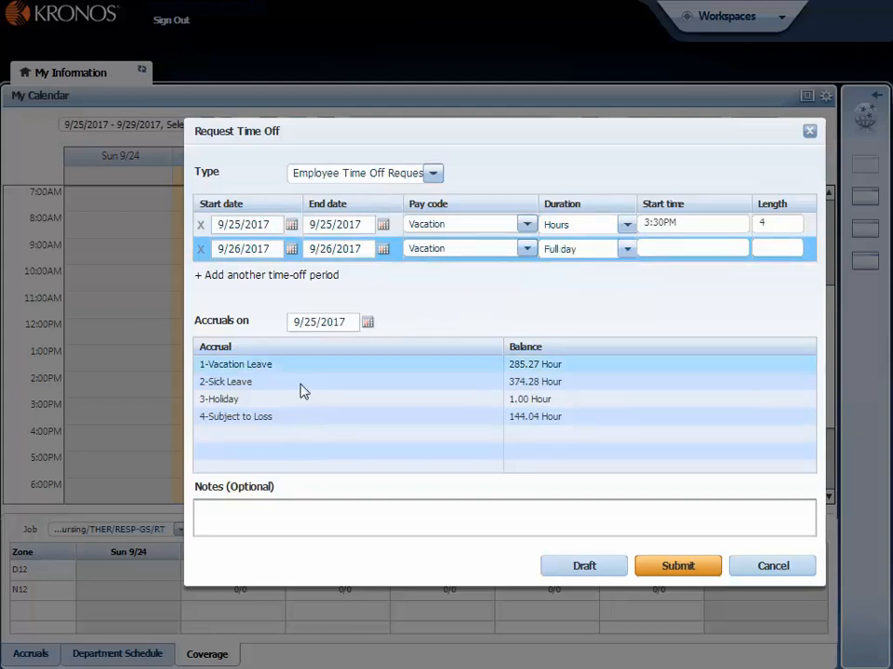
# Add the note "Long weekend" and submit the time-off request
pyautogui.click(331, 510)
pyautogui.write('Long')
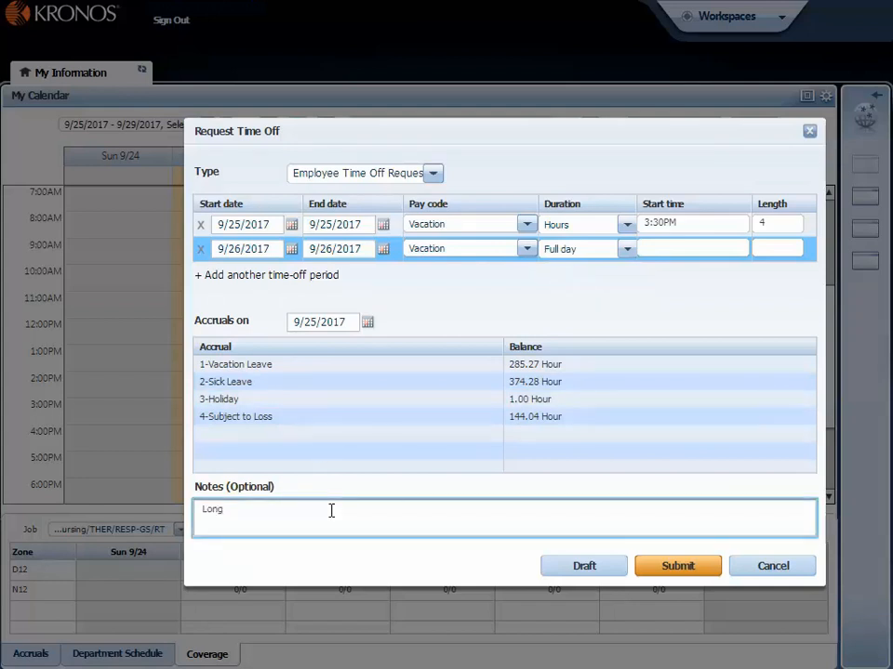
pyautogui.write(' weekend')
pyautogui.click(666, 568)
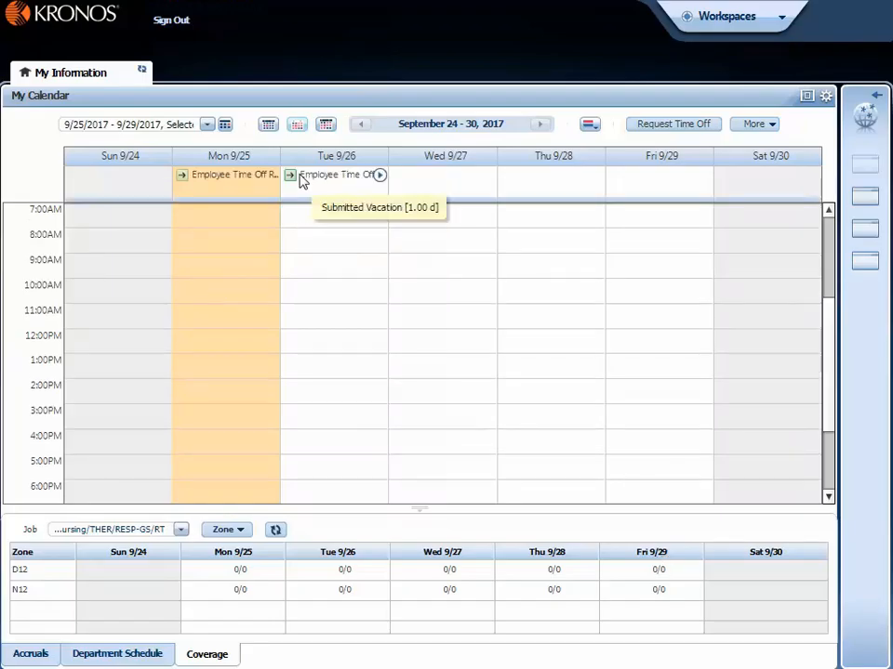
# Review the submitted requests on 9/25 and 9/26 and check the actions available for Monday's request
pyautogui.moveTo(236, 179)
pyautogui.moveTo(313, 179)
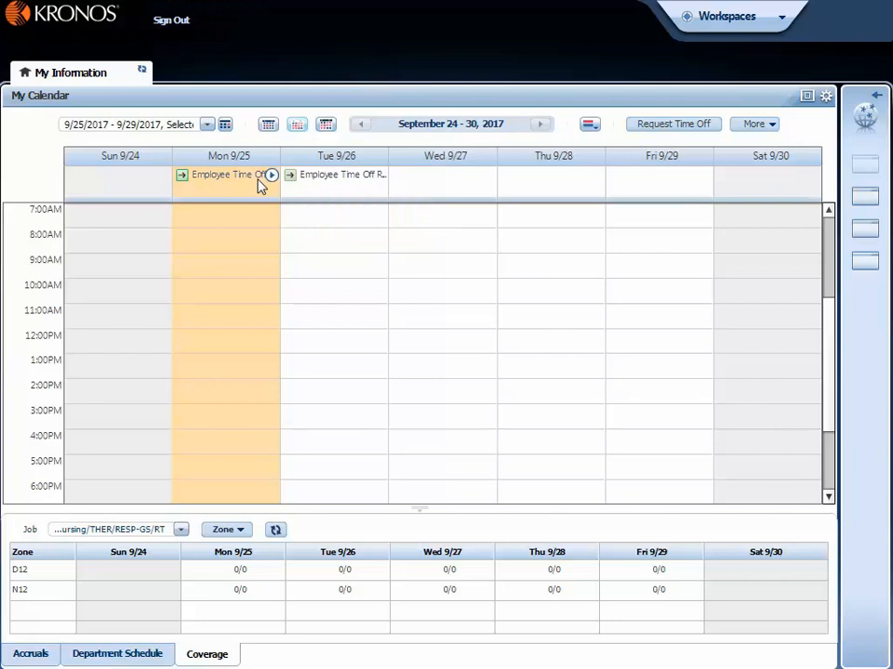
pyautogui.moveTo(265, 181)
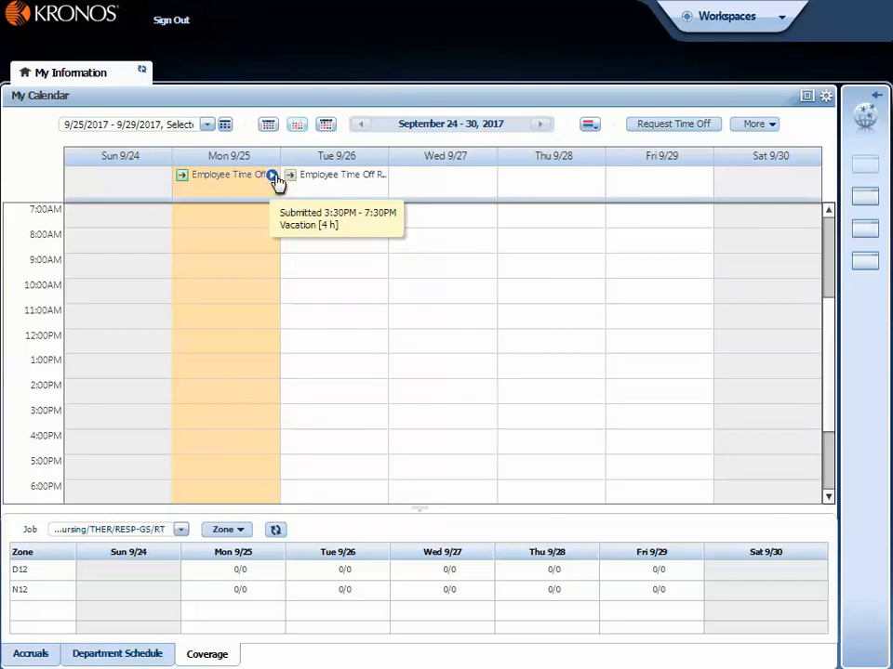
pyautogui.click(271, 179)
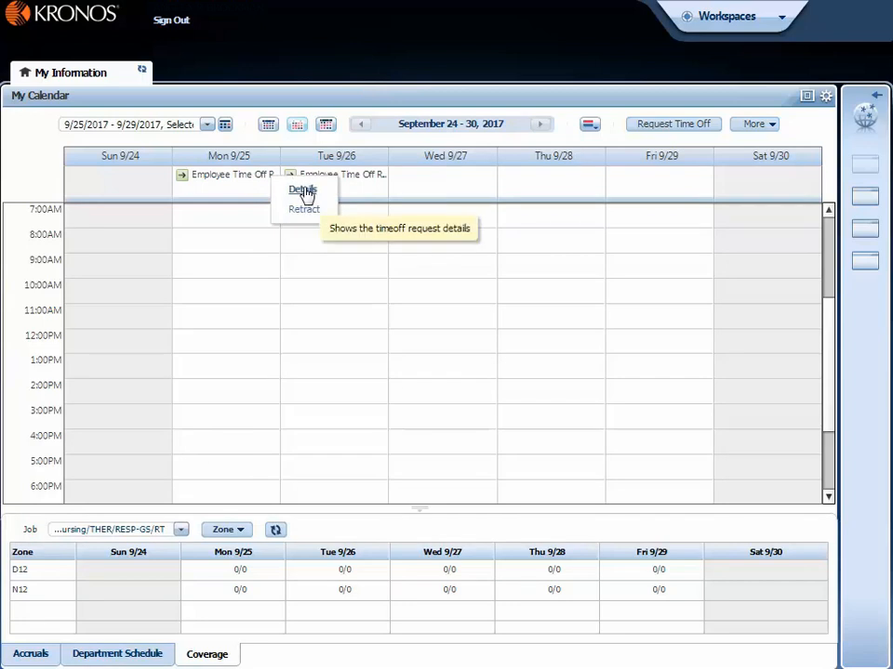
pyautogui.click(370, 197)
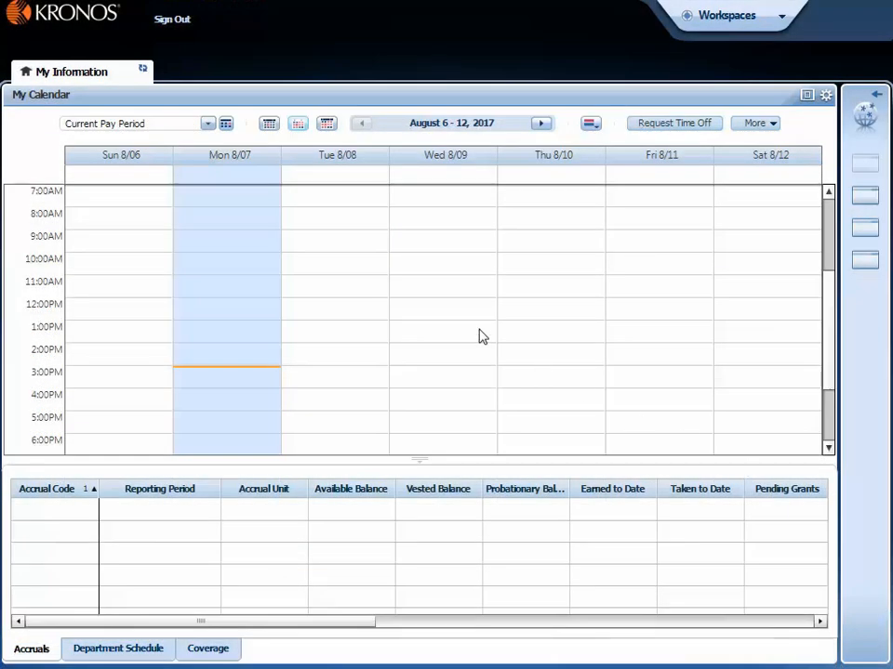
# Switch the calendar to Next Schedule Period and open the retraction of the time-off request on Friday 8/25
pyautogui.click(207, 124)
pyautogui.click(120, 230)
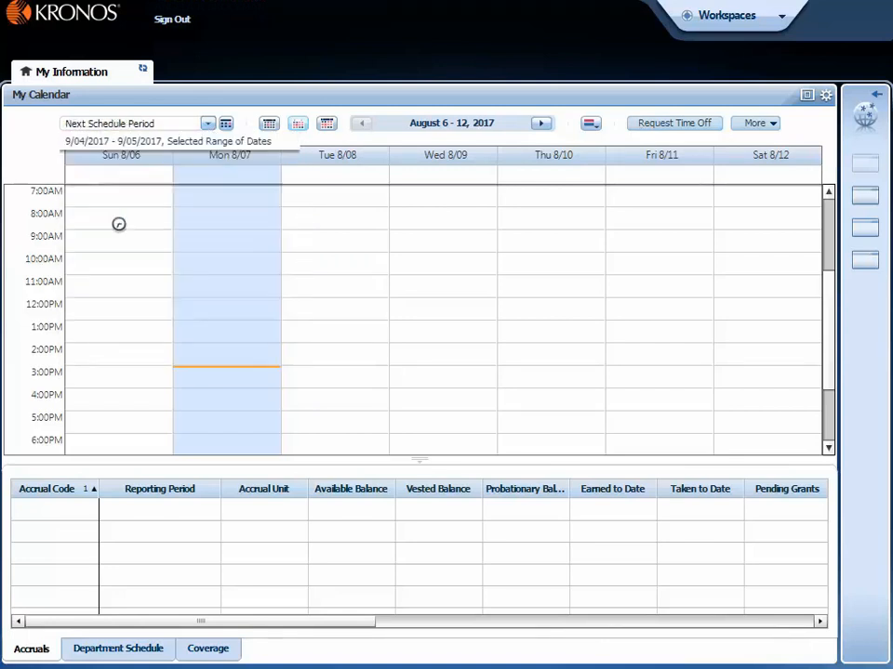
pyautogui.moveTo(701, 182)
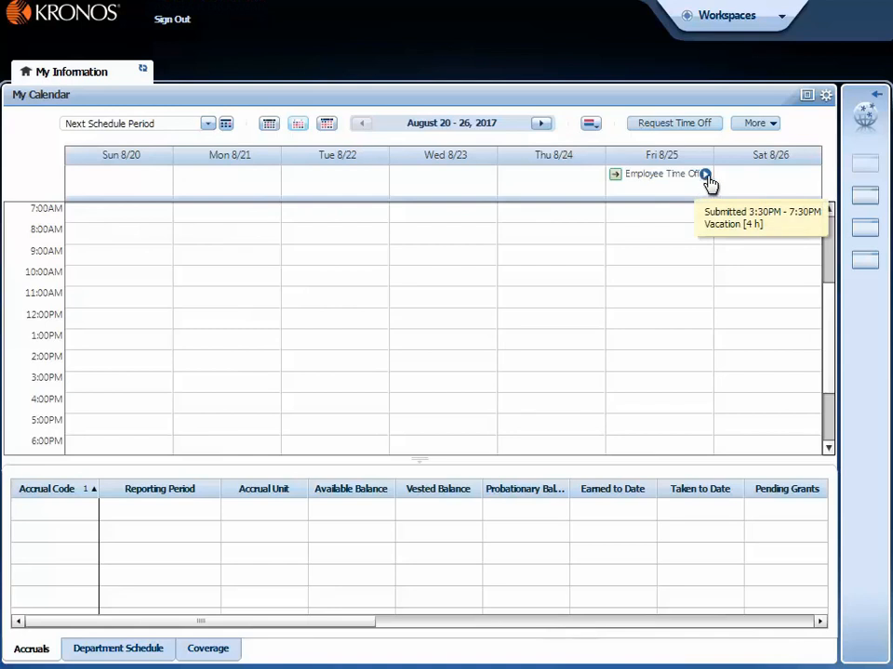
pyautogui.click(706, 179)
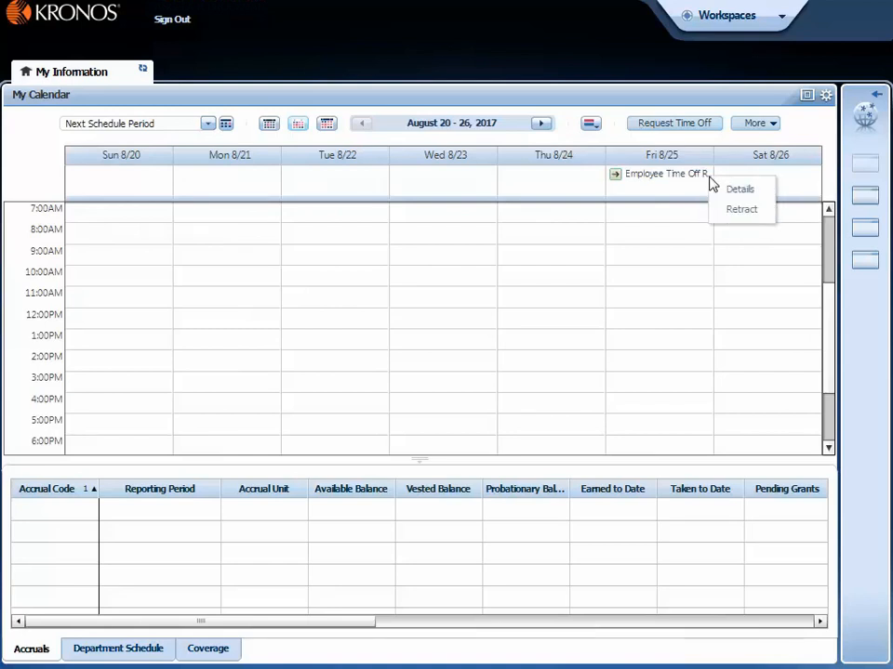
pyautogui.click(741, 211)
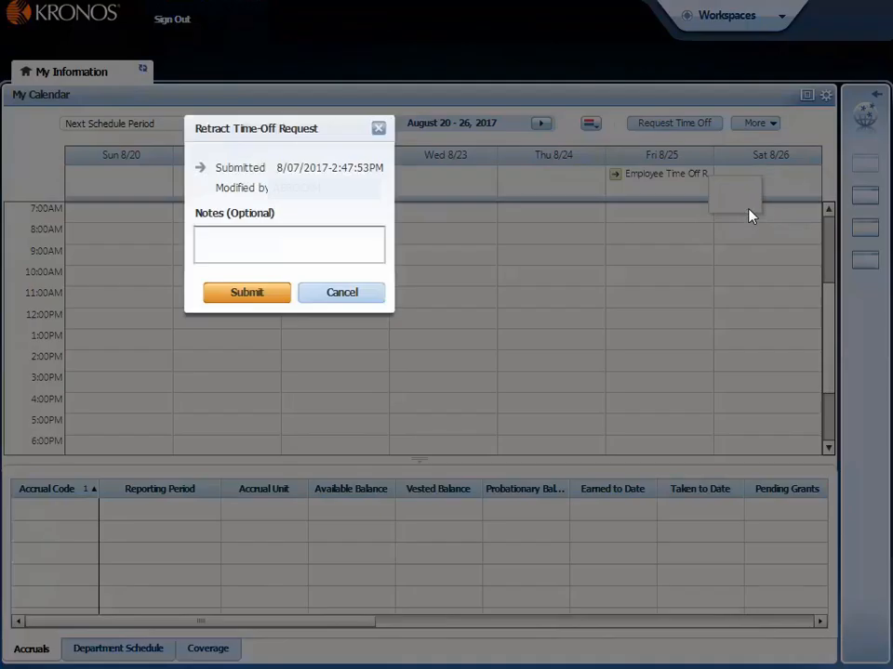
# Add the note "No longer need." to the retraction, submit it and check the request's status on Friday 8/25
pyautogui.click(325, 387)
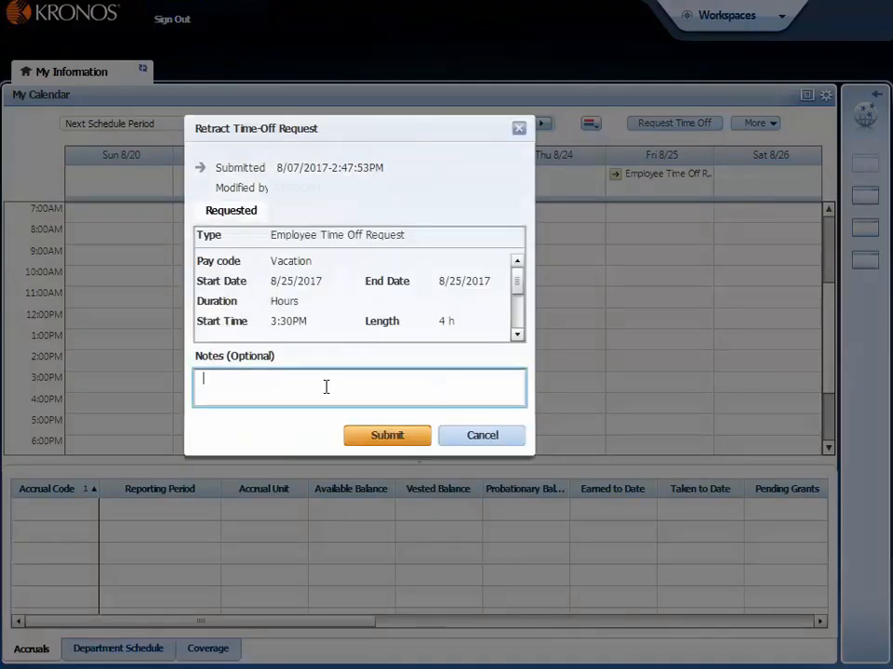
pyautogui.write('No longer need.')
pyautogui.click(380, 436)
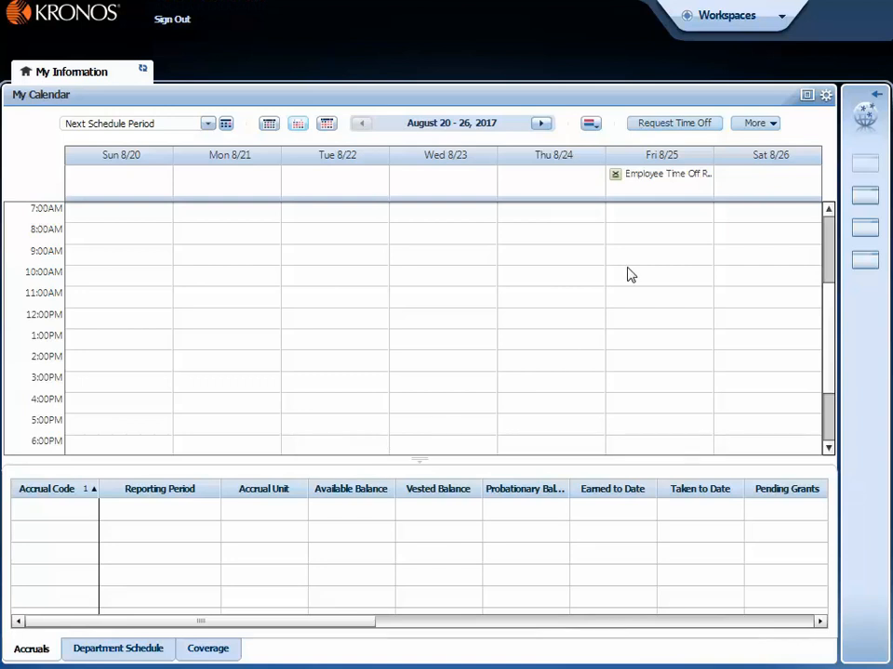
pyautogui.moveTo(673, 180)
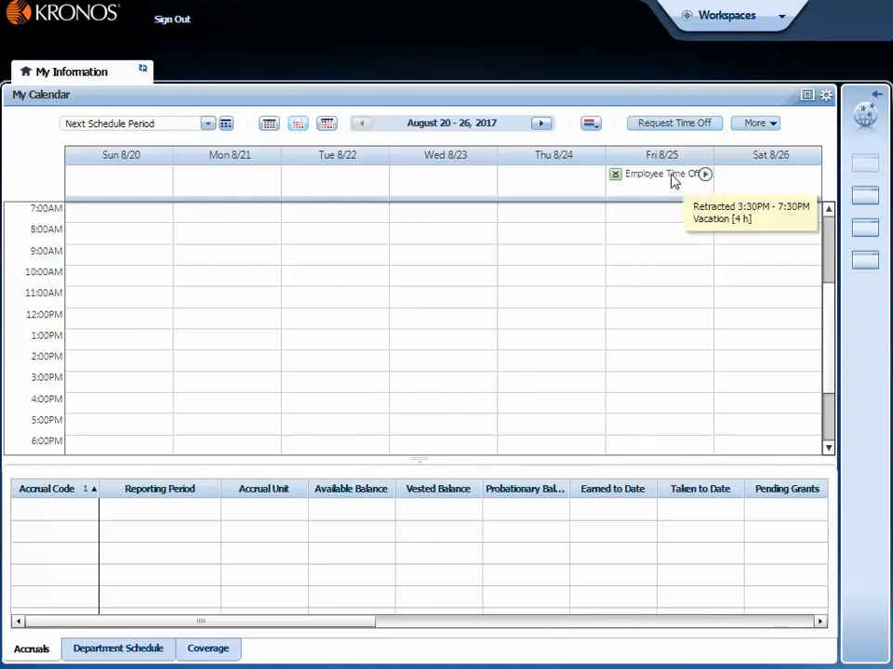